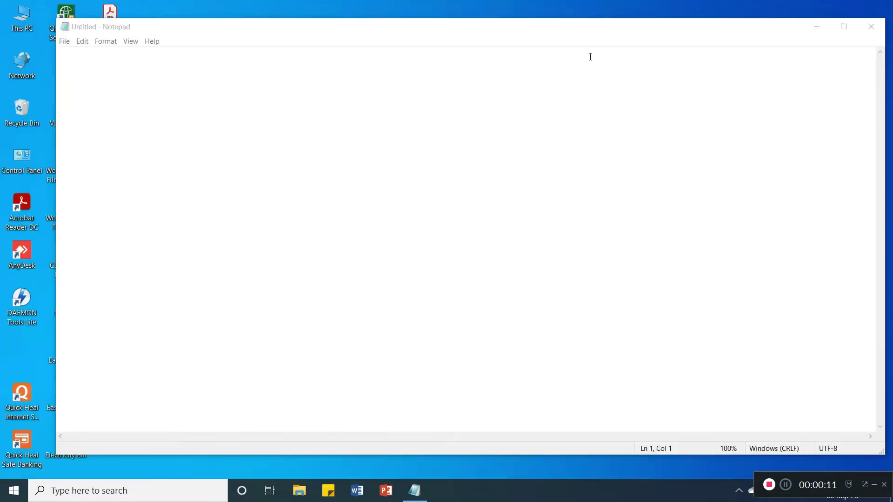
Step: Title the note 'How to Download and install Google Chrome' and add Step-1: 'Go to any browser Like Internet explorer'
click(213, 84)
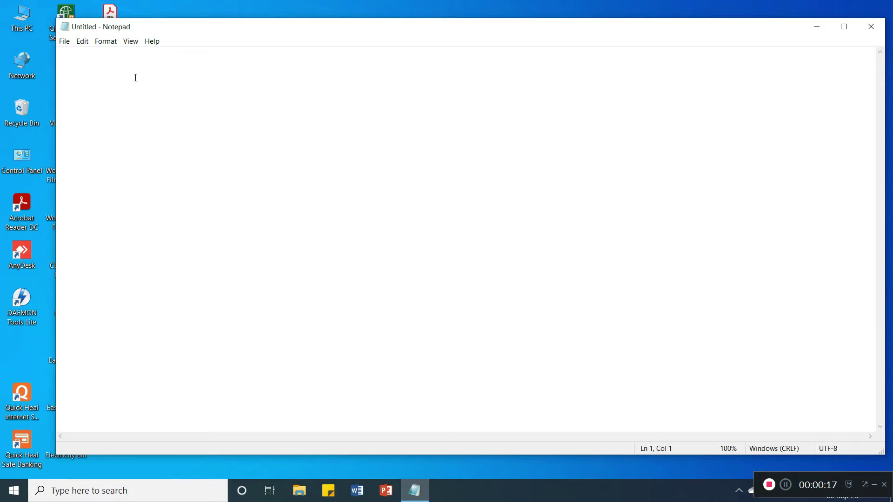
text(How to )
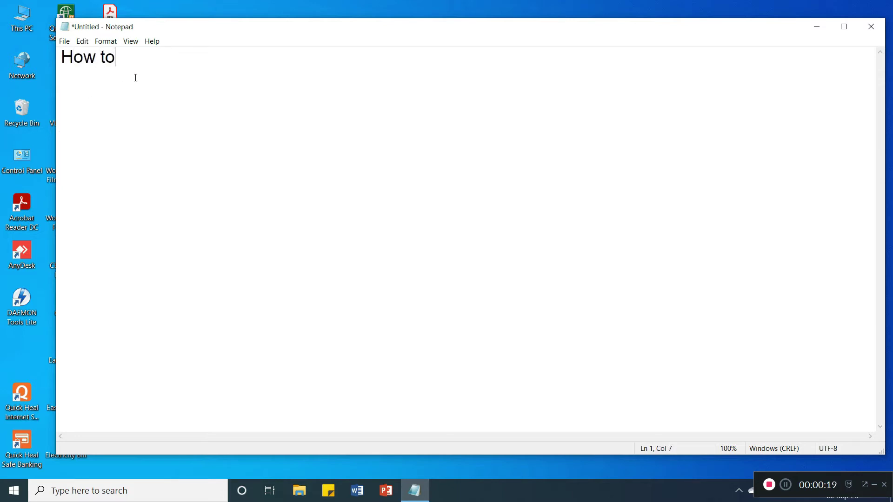
text(Download )
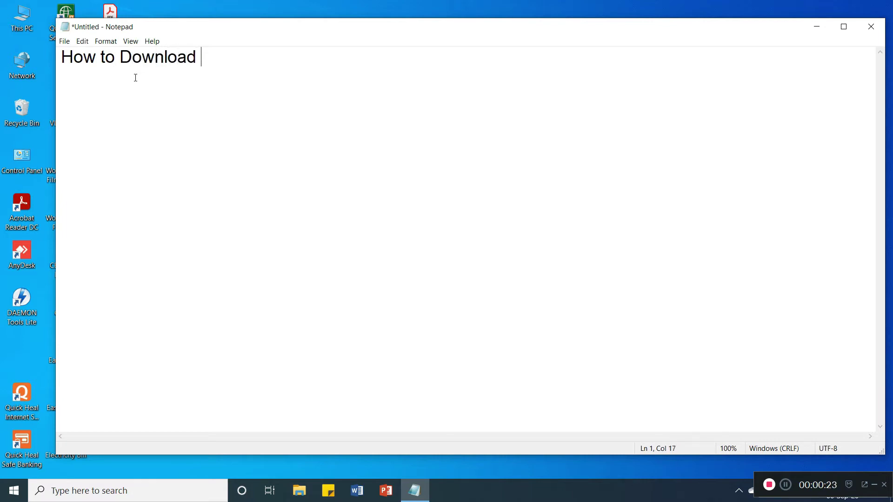
text(and install )
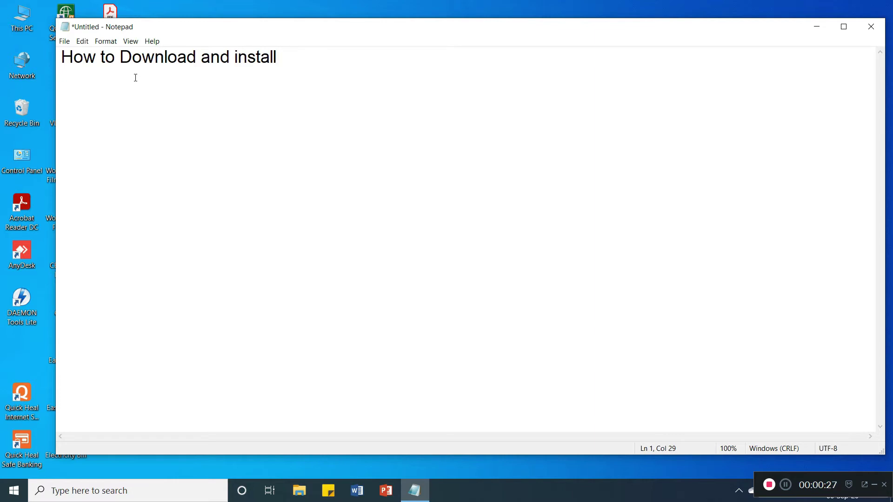
text(Google Chrome)
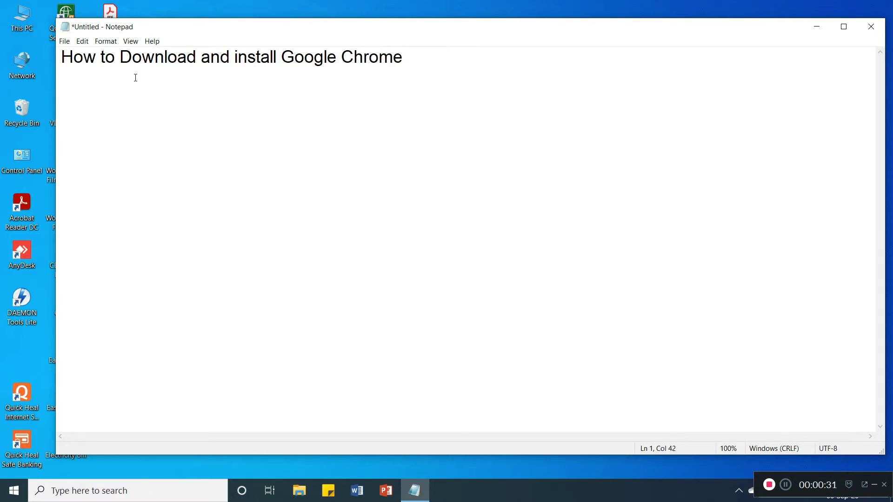
key(Return)
text(Step-1)
key(Return)
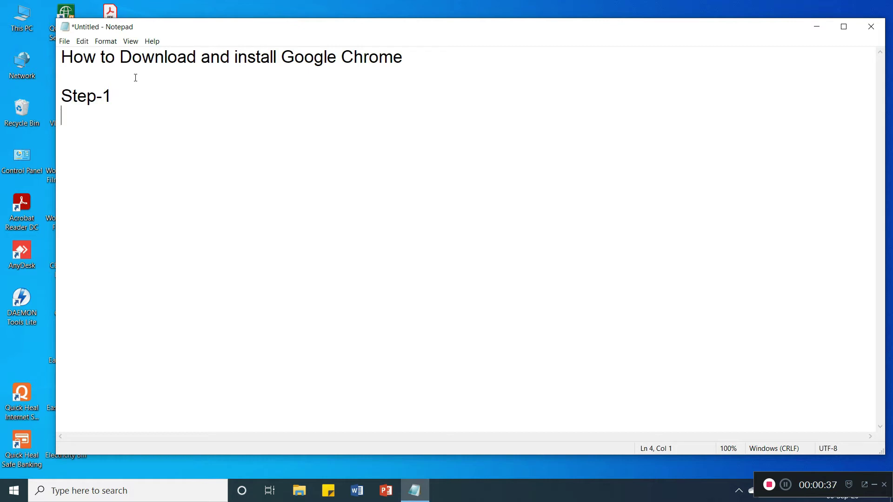
text(Go to any browser Like)
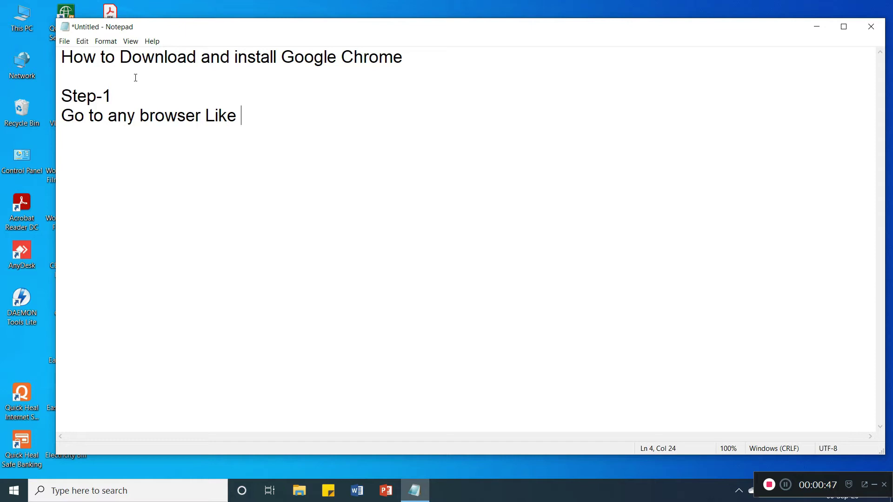
text( Internet ex)
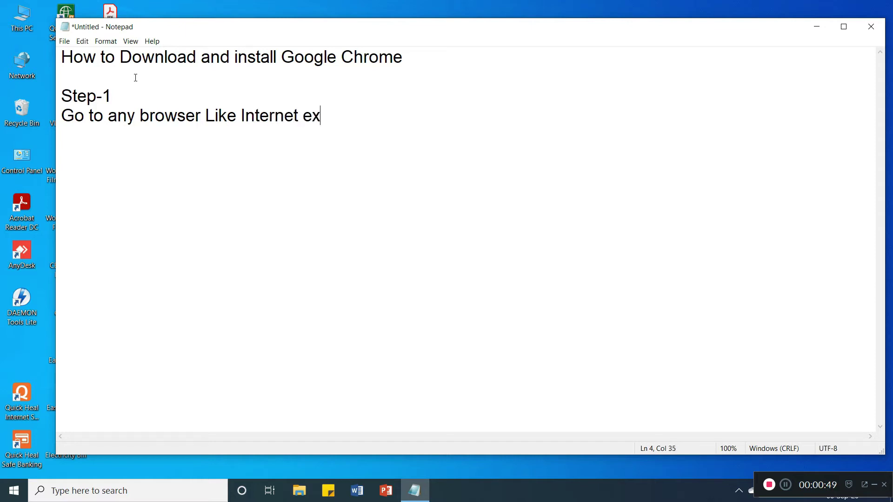
text(plorer)
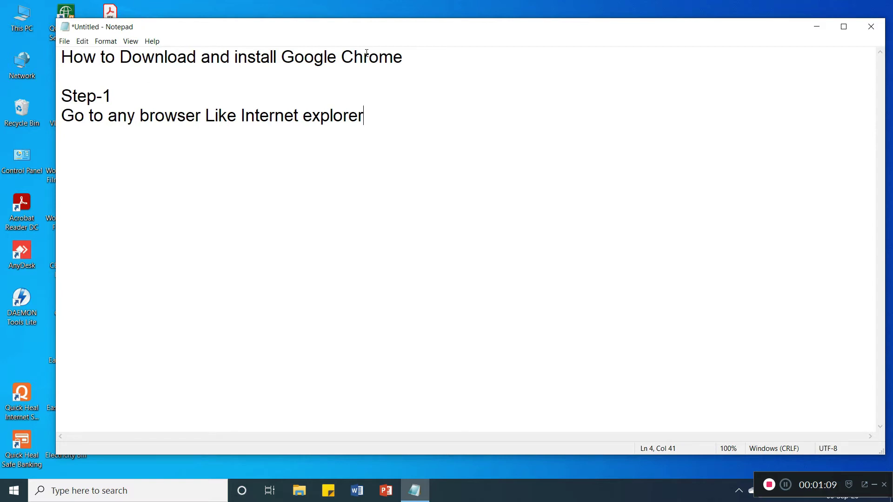
Step: Launch Edge from the desktop and search Bing for the 'google chrome download' suggestion
click(817, 26)
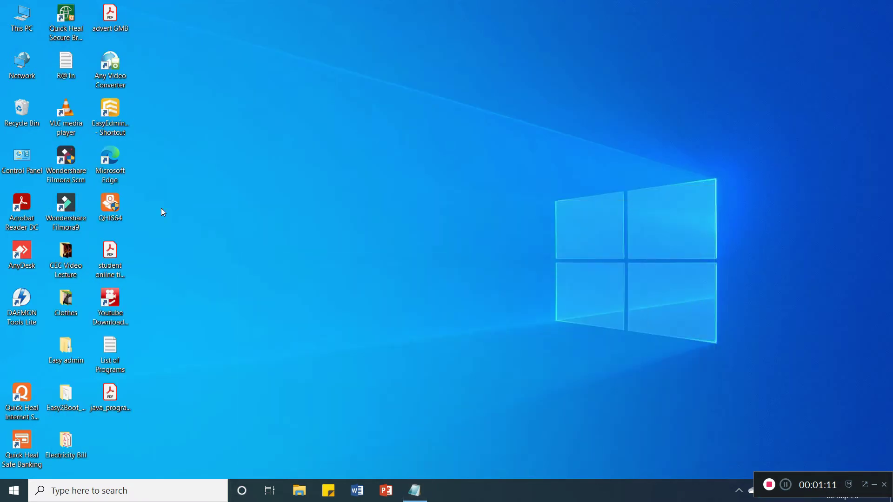
double_click(125, 164)
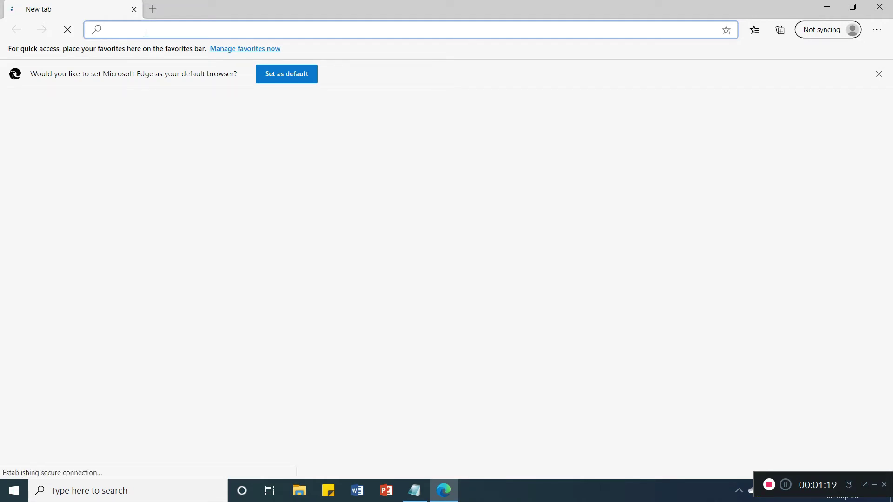
text(goo)
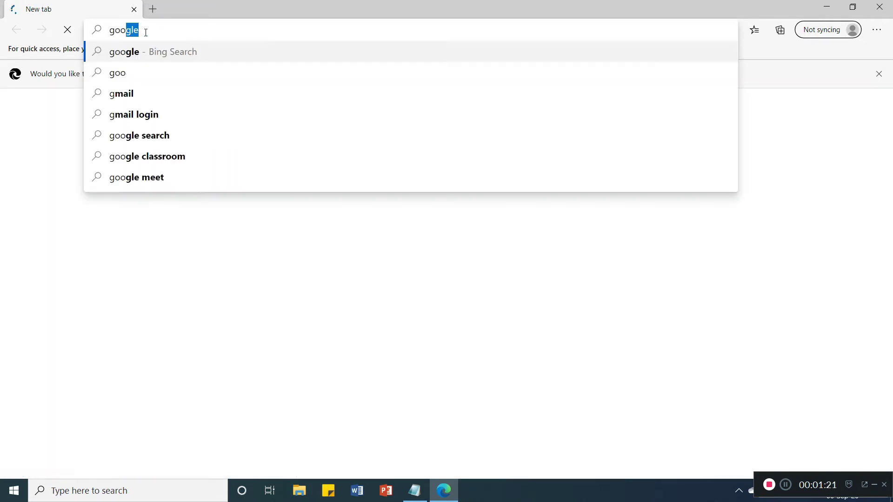
text(gle chrome)
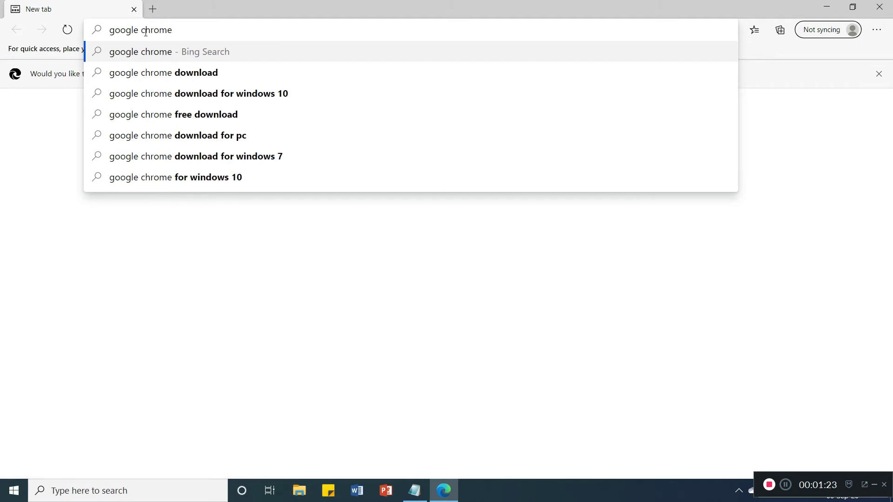
key(Down)
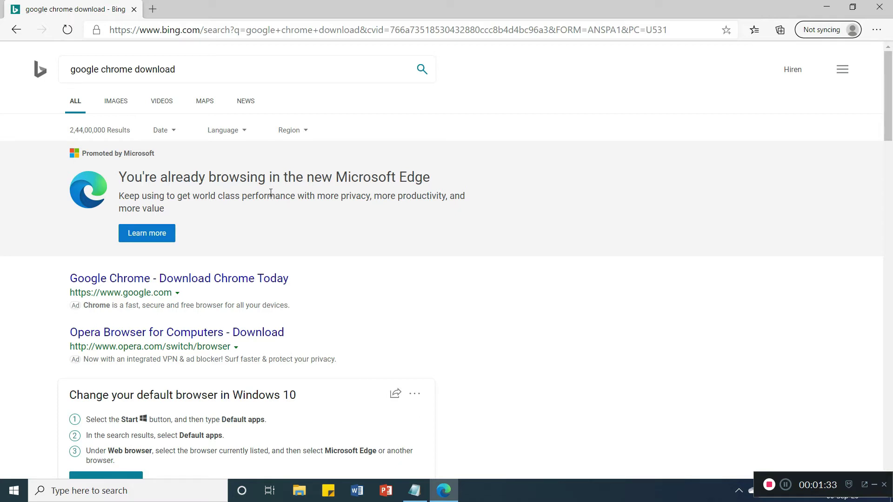
Step: Open the 'Google Chrome - Download Chrome Today' result from the Bing listing
scroll(271, 193, down, 4)
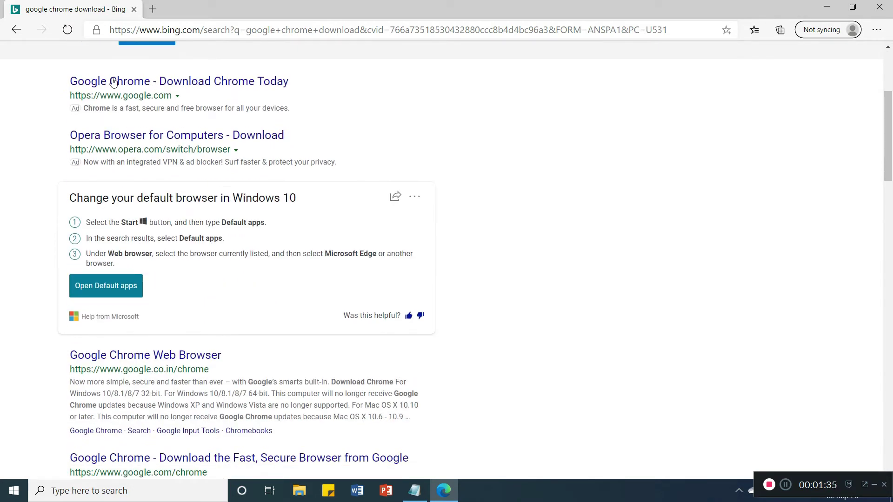
click(116, 86)
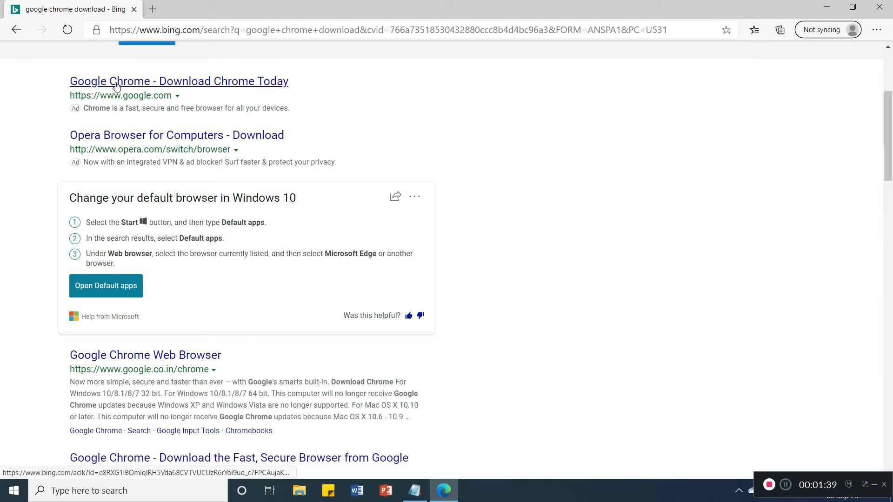
click(116, 86)
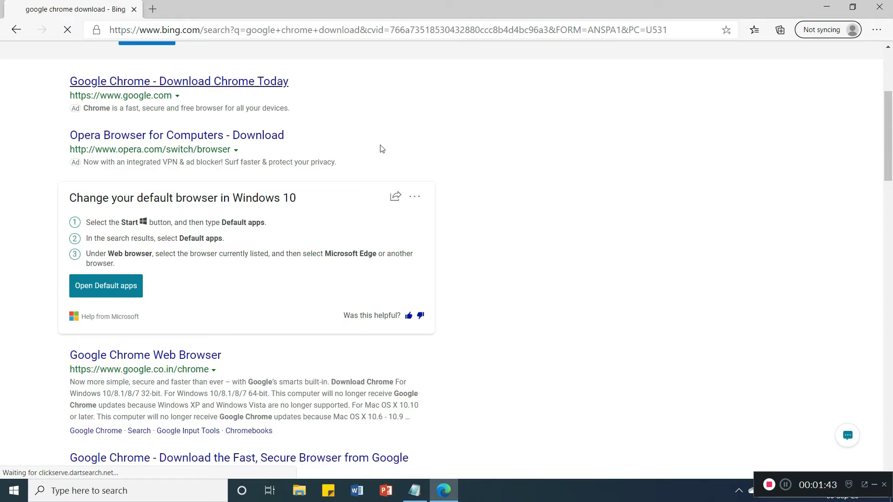
scroll(383, 148, up, 5)
scroll(383, 148, down, 2)
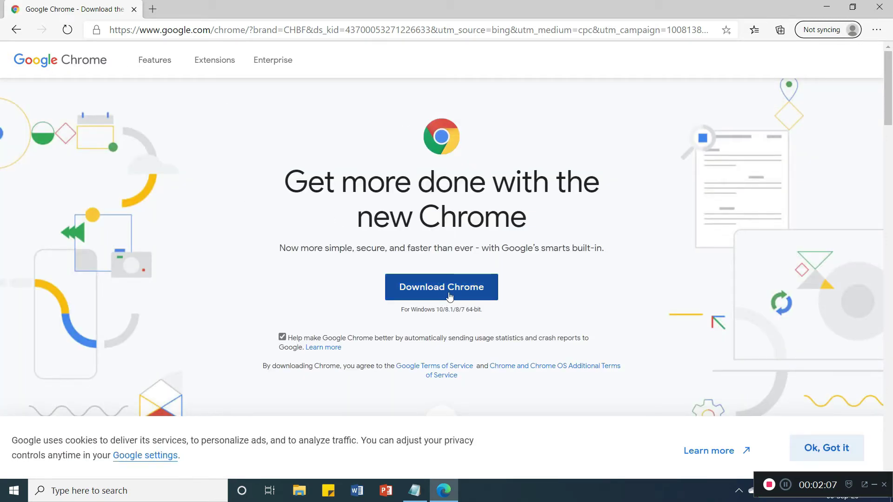
Step: Zoom the page to about 125% and start the Download Chrome for Windows 10 download
key(ctrl+plus)
key(ctrl+plus)
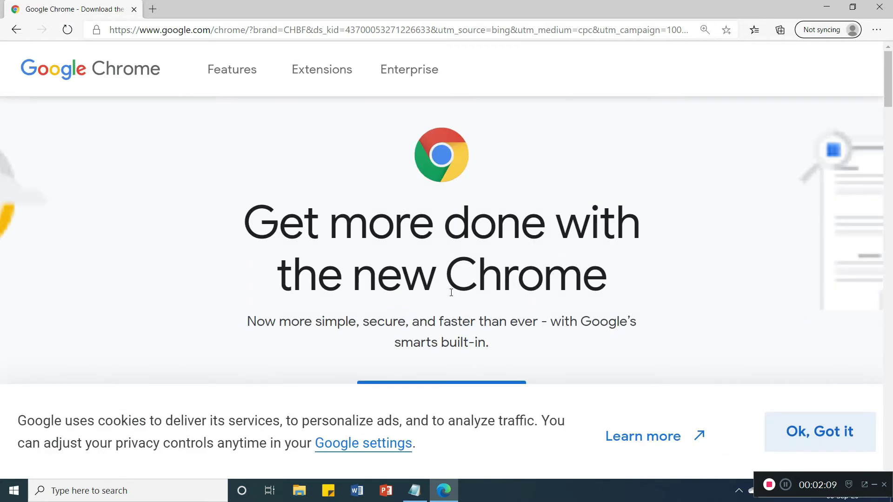
scroll(451, 293, down, 5)
scroll(454, 285, up, 2)
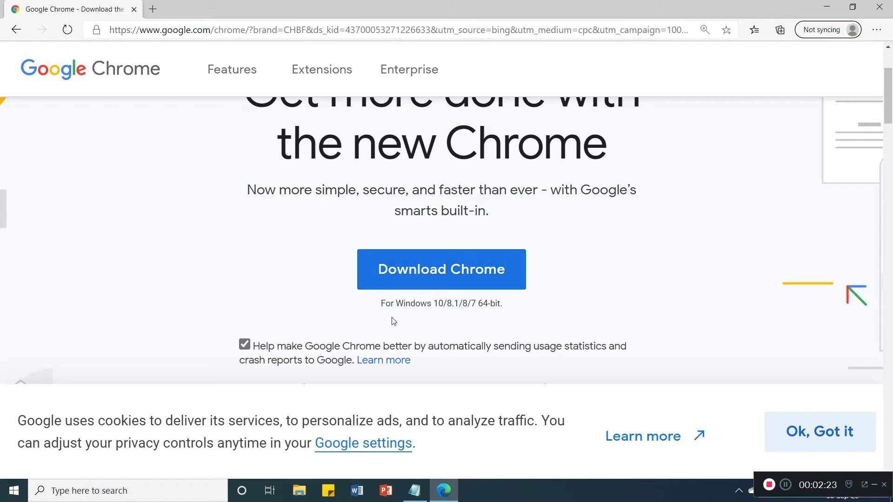
triple_click(513, 306)
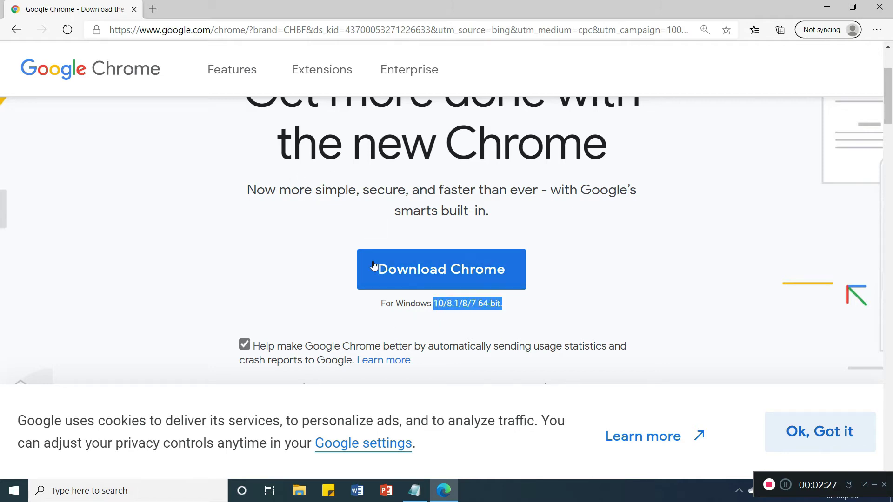
click(412, 273)
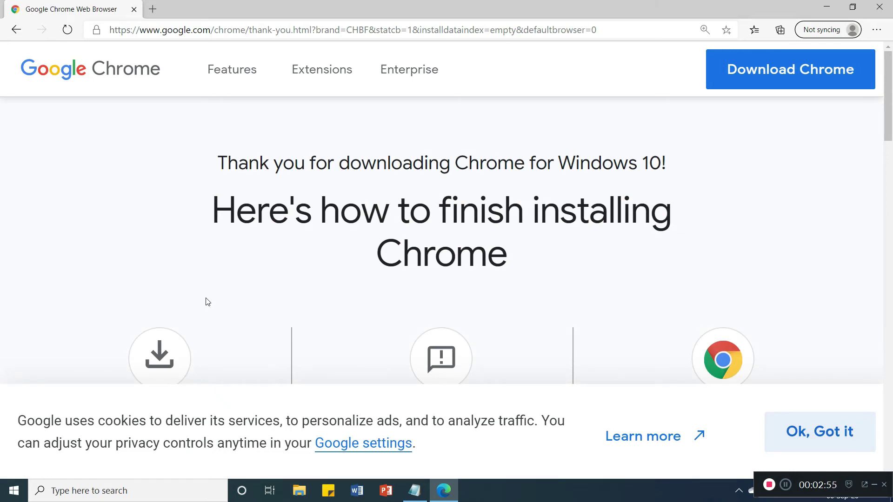
Step: Scroll down to the three install steps on the Chrome thank-you page
scroll(208, 302, down, 3)
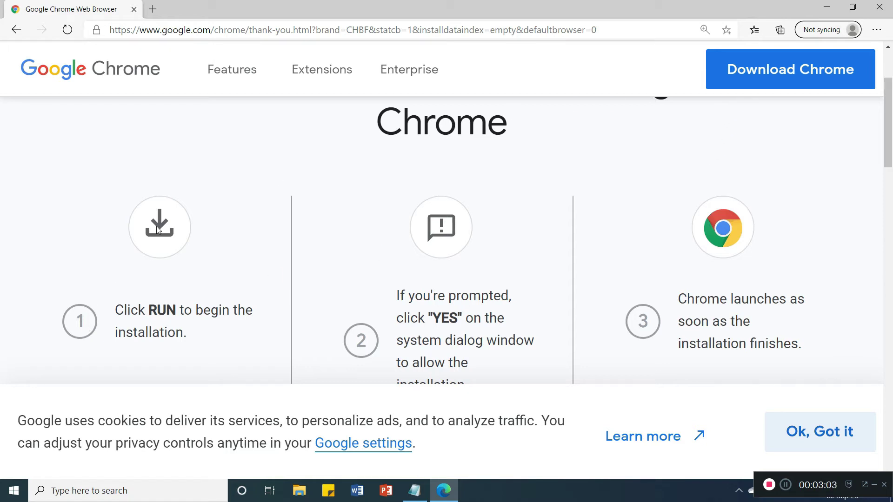
Step: Accept the Chrome terms to download ChromeSetup (1).exe
click(803, 78)
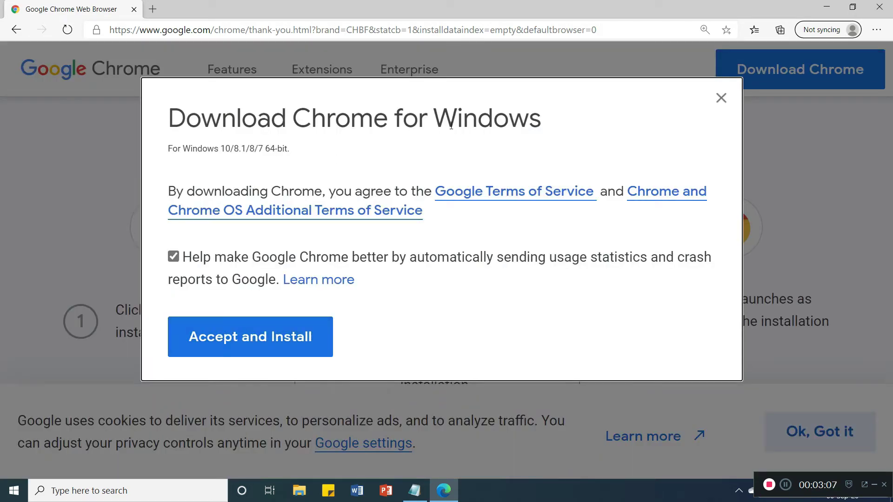
click(238, 349)
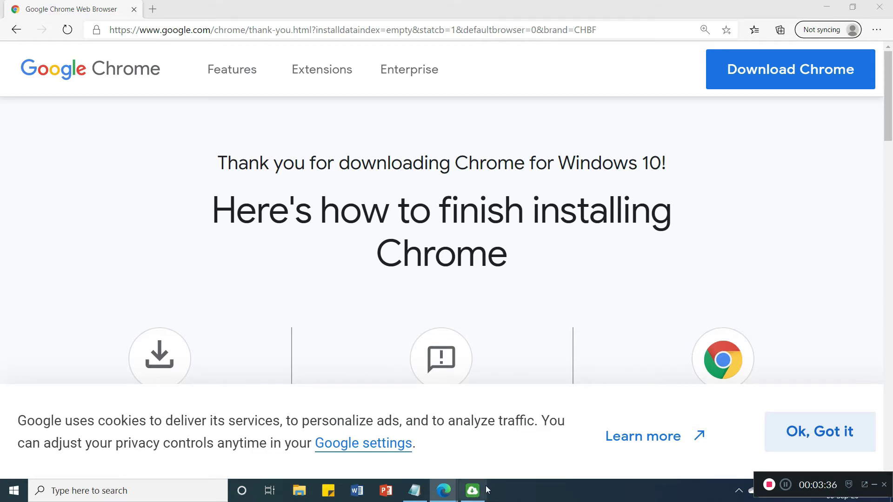
Step: Dismiss the Quick Heal quarantine prompt and the cookie notice, then scroll to the page footer
click(472, 299)
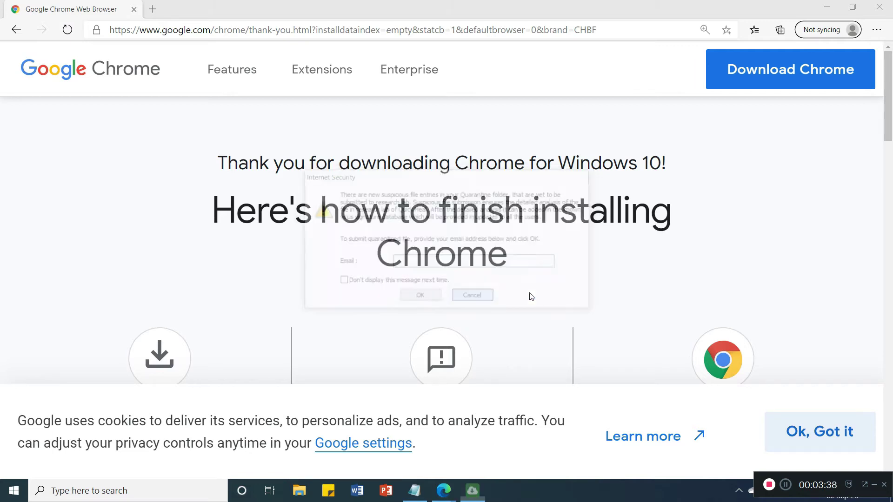
right_click(471, 488)
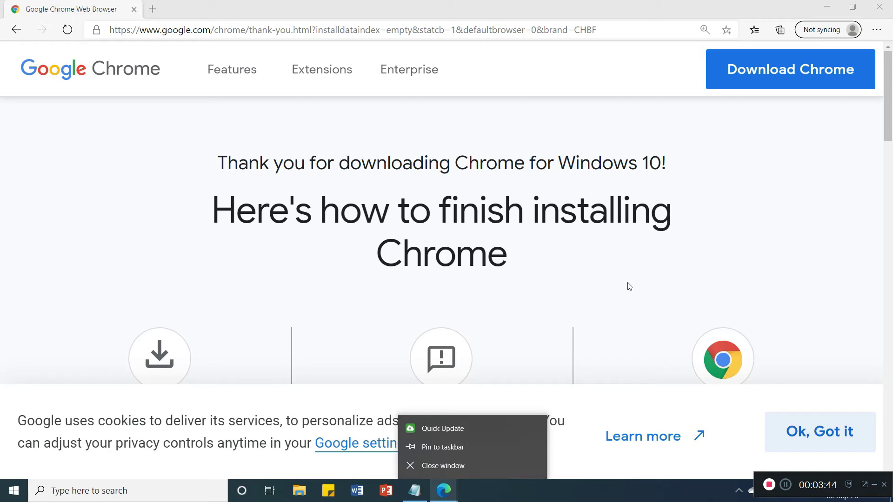
click(772, 451)
scroll(363, 351, down, 10)
scroll(364, 352, down, 15)
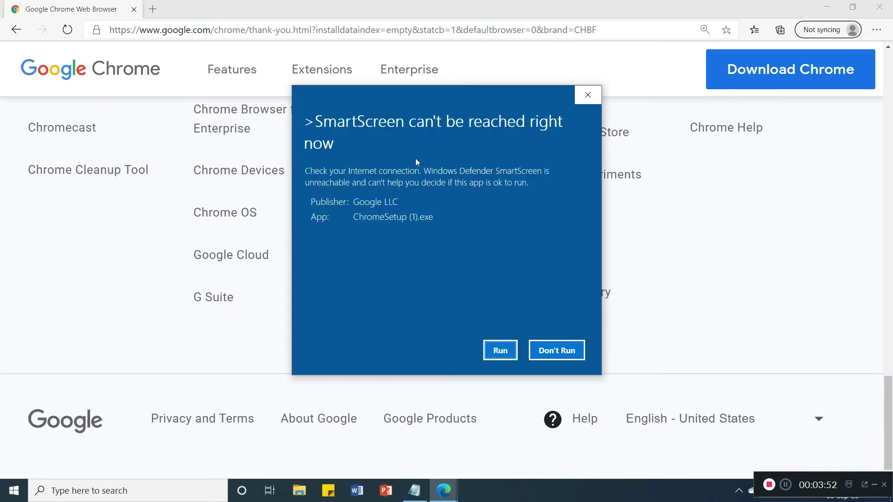
Step: Let ChromeSetup (1).exe run from the SmartScreen warning and finish installing
click(499, 352)
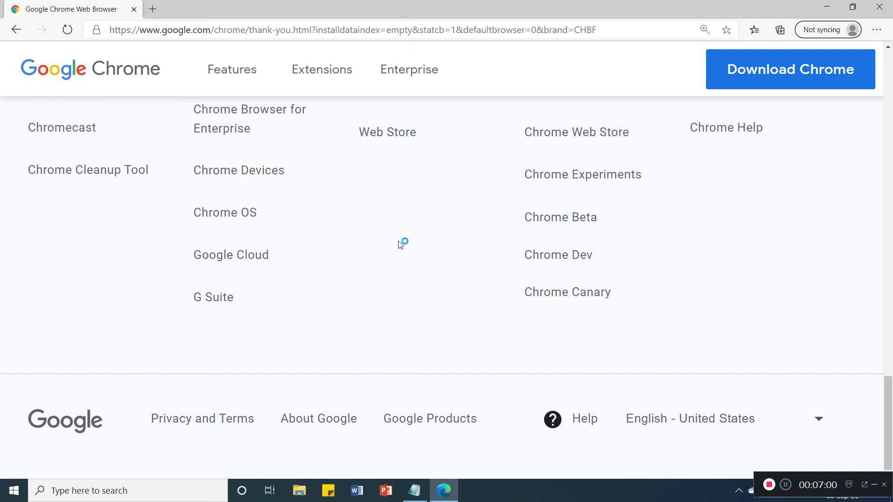
Step: Minimize Edge to reveal Chrome's new-user welcome page
click(827, 8)
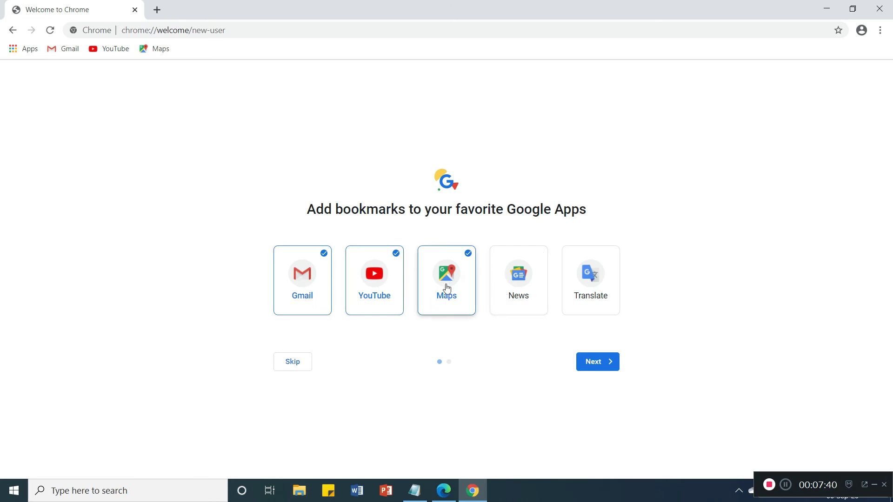
Step: Toggle the Gmail bookmark off and back on, then continue past the bookmarks step
click(301, 305)
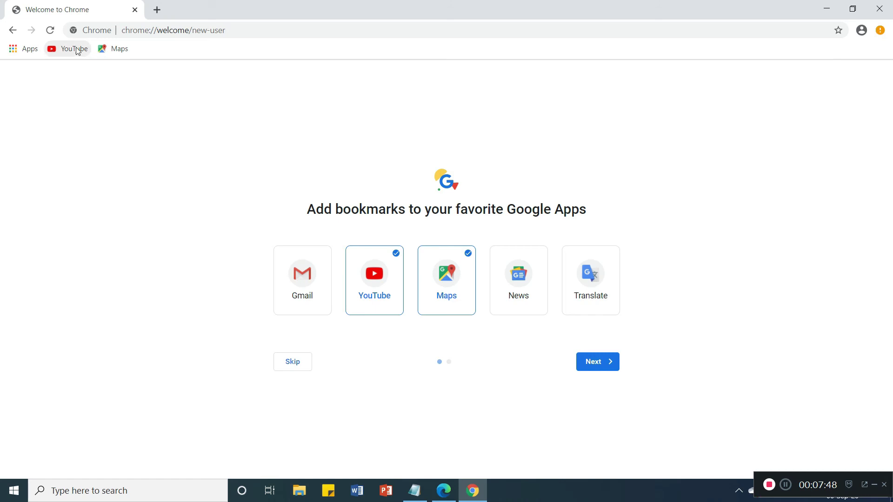
click(299, 270)
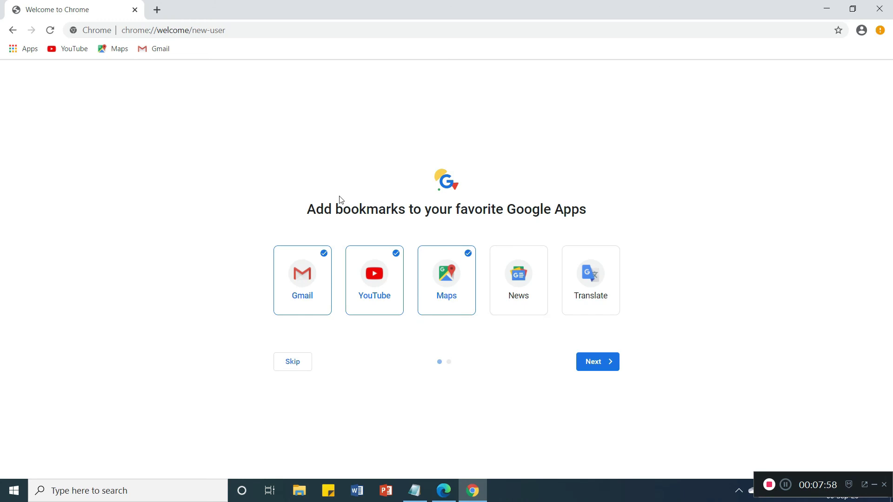
click(291, 367)
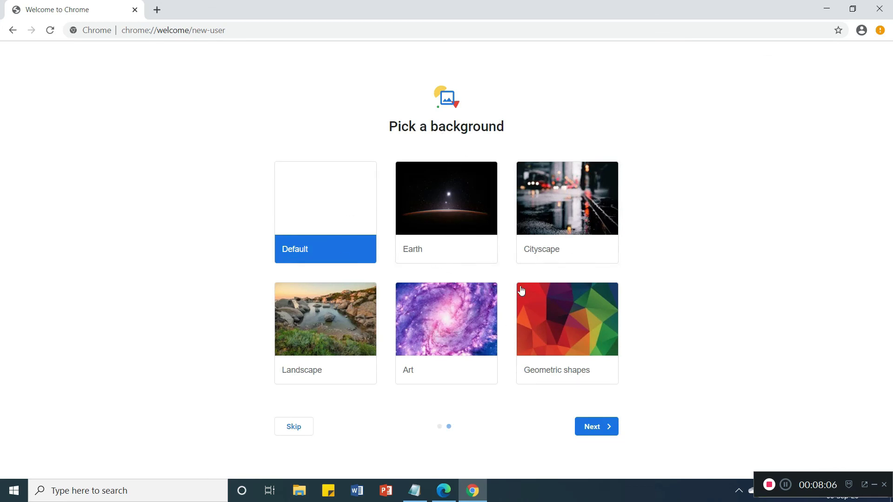
Step: Preview the Earth, Cityscape and Landscape backgrounds, then confirm Geometric shapes and move on
click(446, 208)
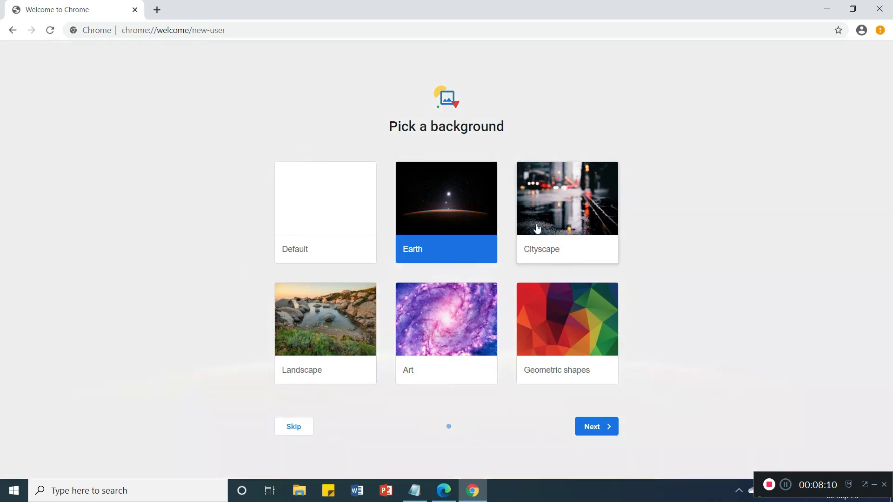
click(544, 214)
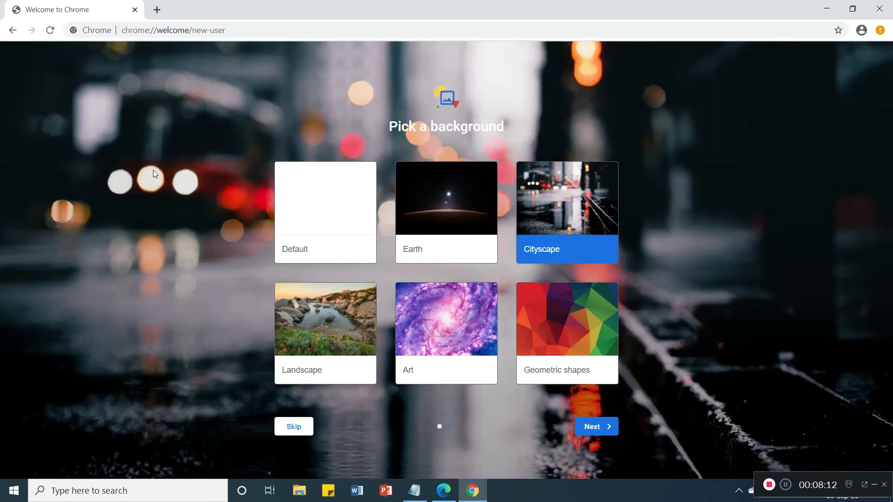
click(336, 341)
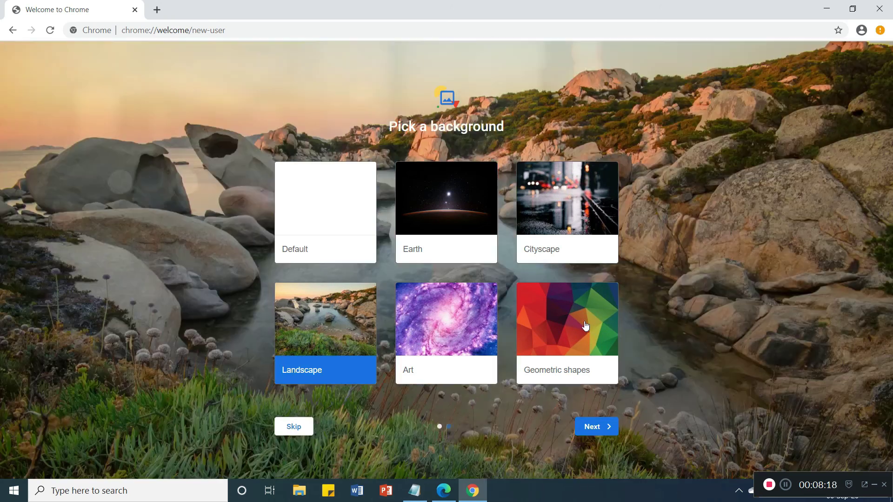
click(586, 326)
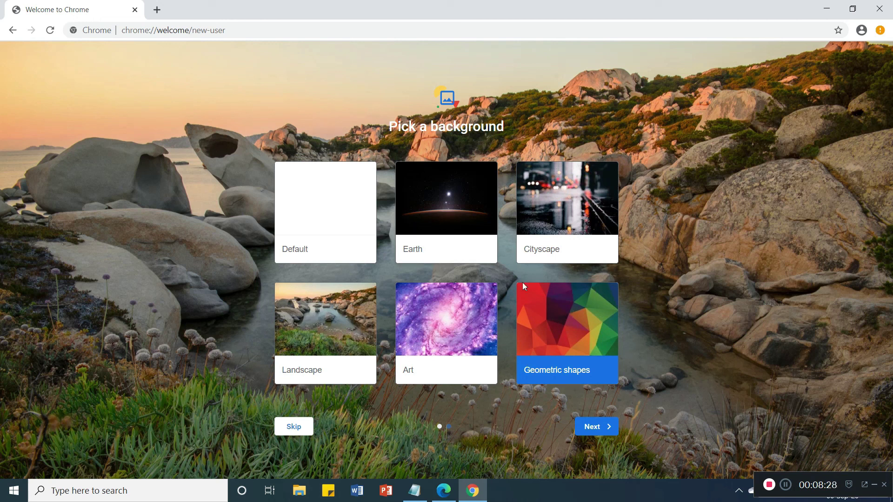
click(593, 430)
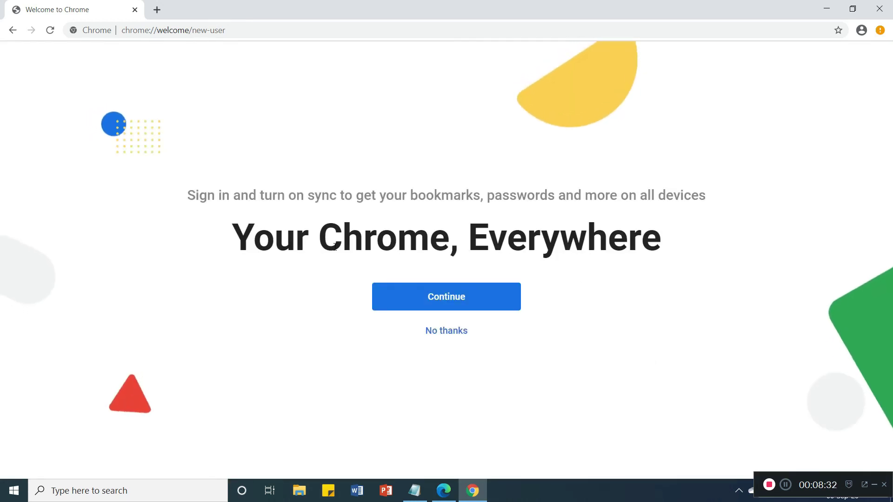
Step: Continue past the Your Chrome, Everywhere page to the Sign in to Chrome page
click(444, 300)
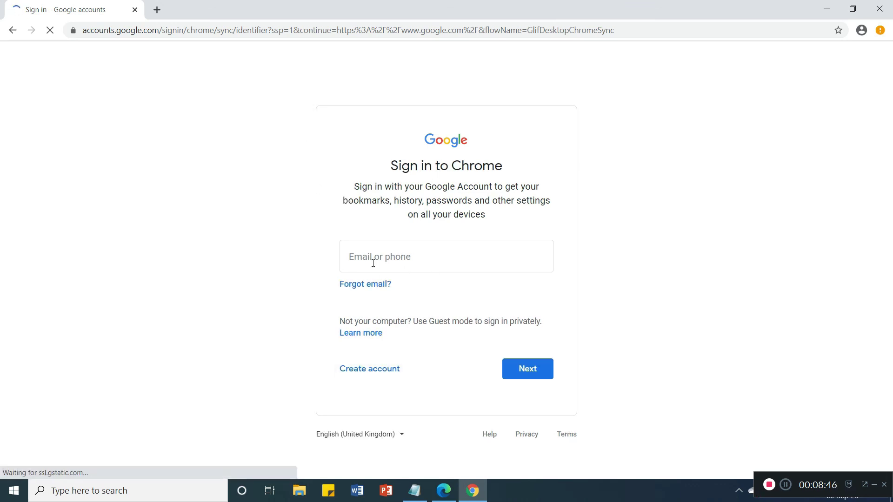
Step: Search Google for 'computer' in a new tab and scroll through the results
click(157, 9)
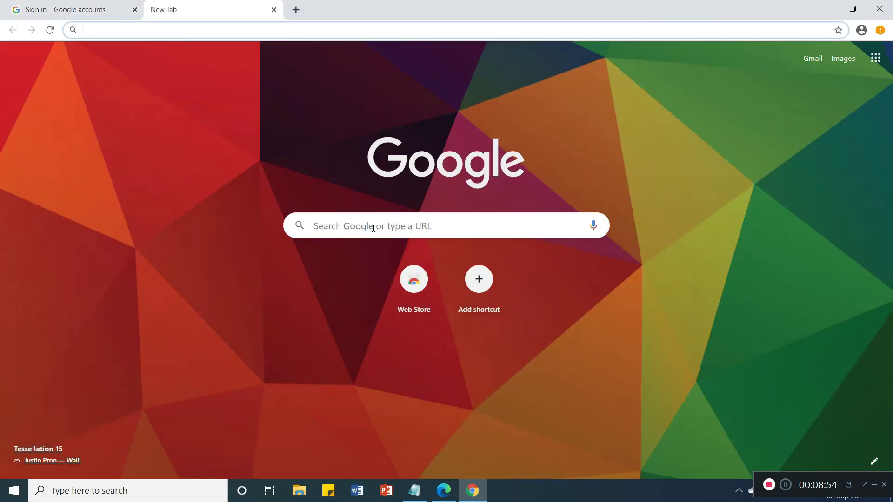
click(374, 228)
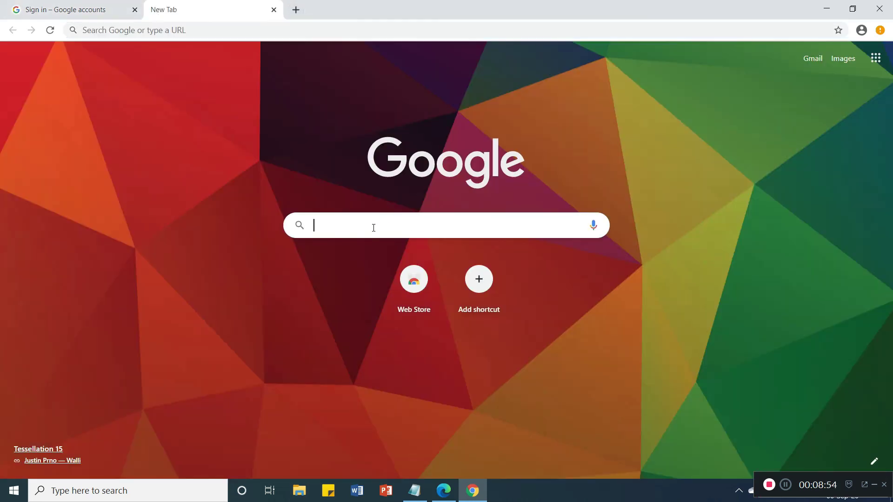
text(computer)
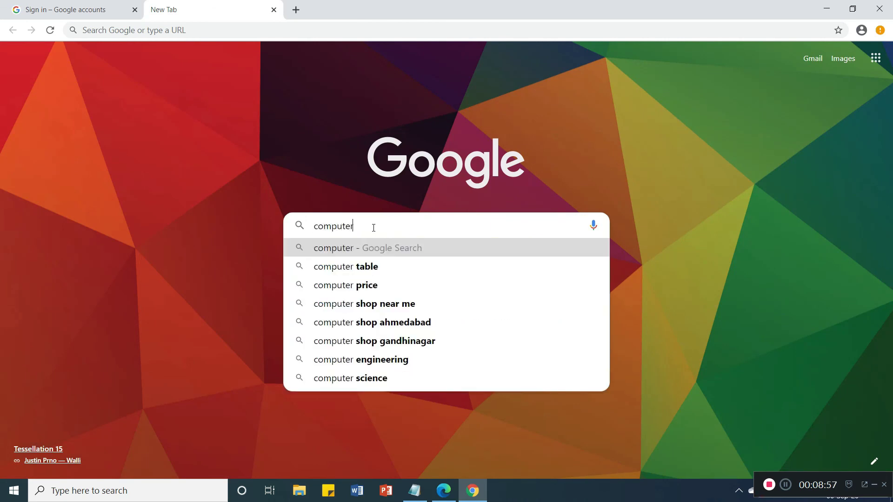
key(Return)
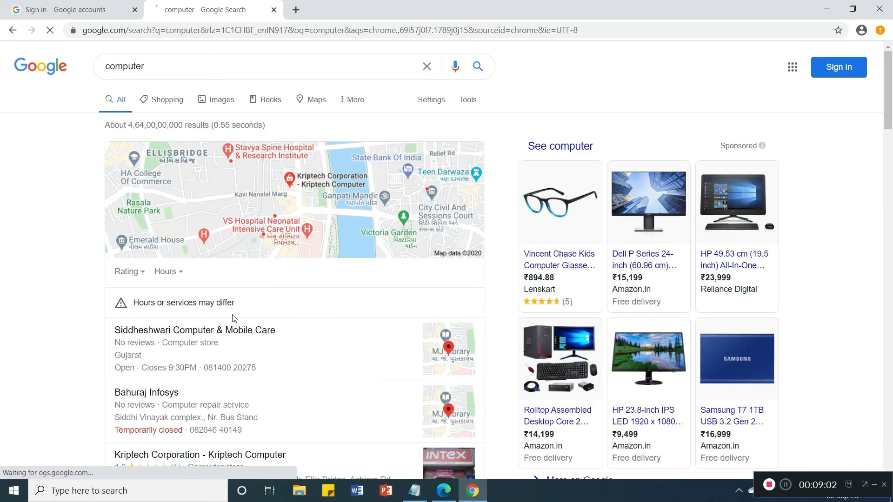
scroll(261, 299, down, 1)
scroll(261, 300, down, 10)
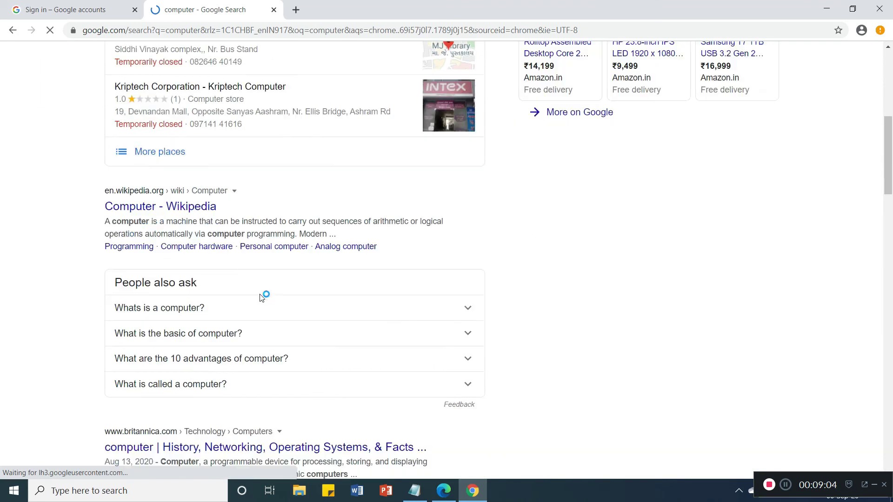
scroll(345, 108, up, 10)
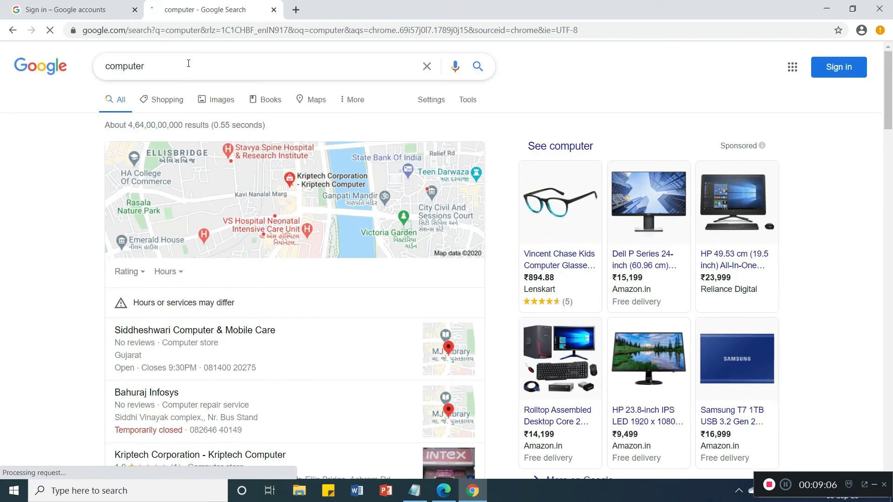
Step: Close the 'computer' search tab and the Sign in tab to quit Chrome
click(274, 10)
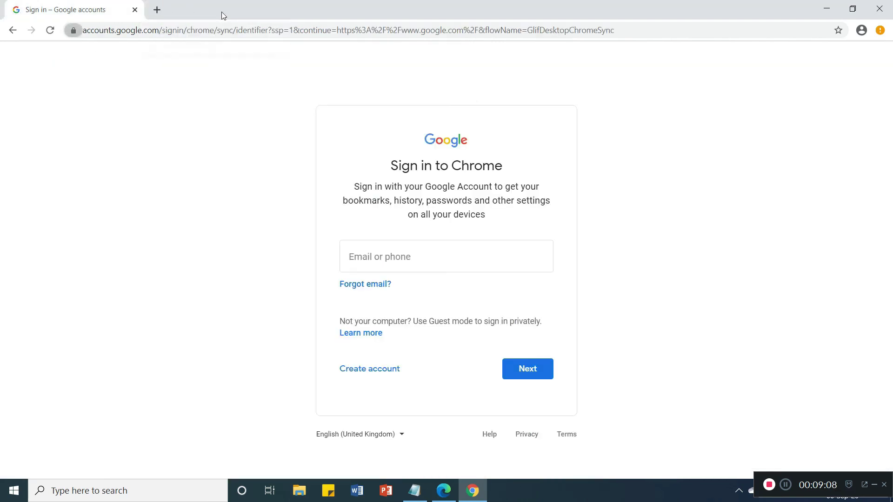
click(134, 10)
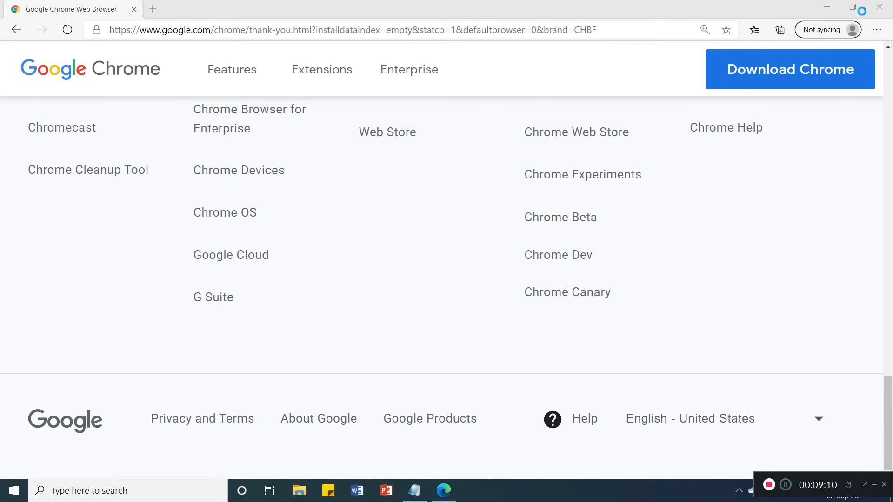